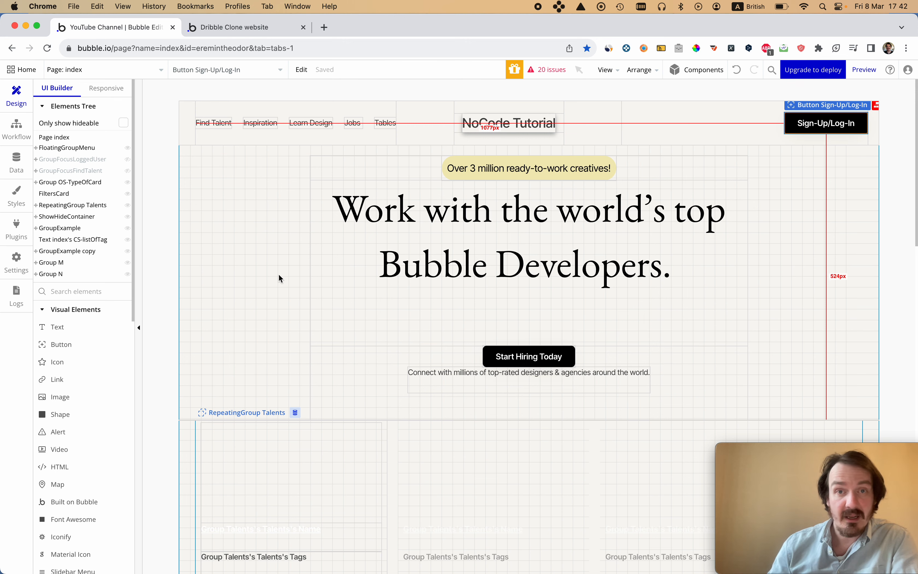
Step: Review the index page design and its existing workflows, switching between the design and workflow views
left_click(26, 137)
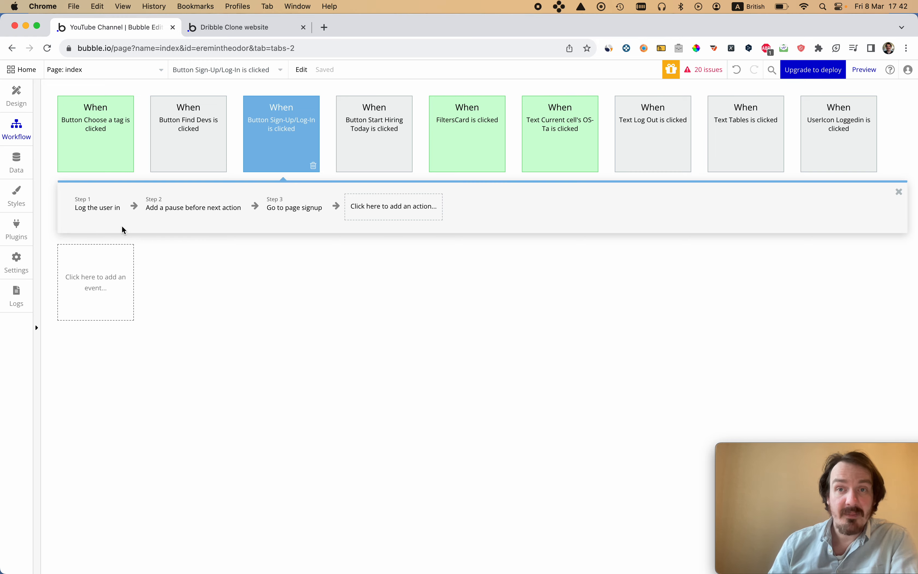
left_click(27, 106)
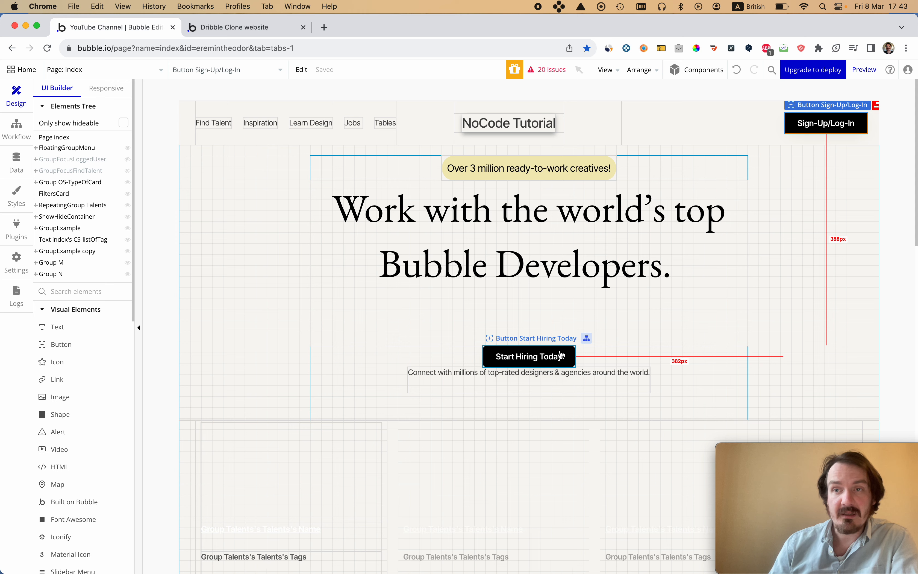
scroll(561, 356, "down", 1)
scroll(586, 322, "down", 10)
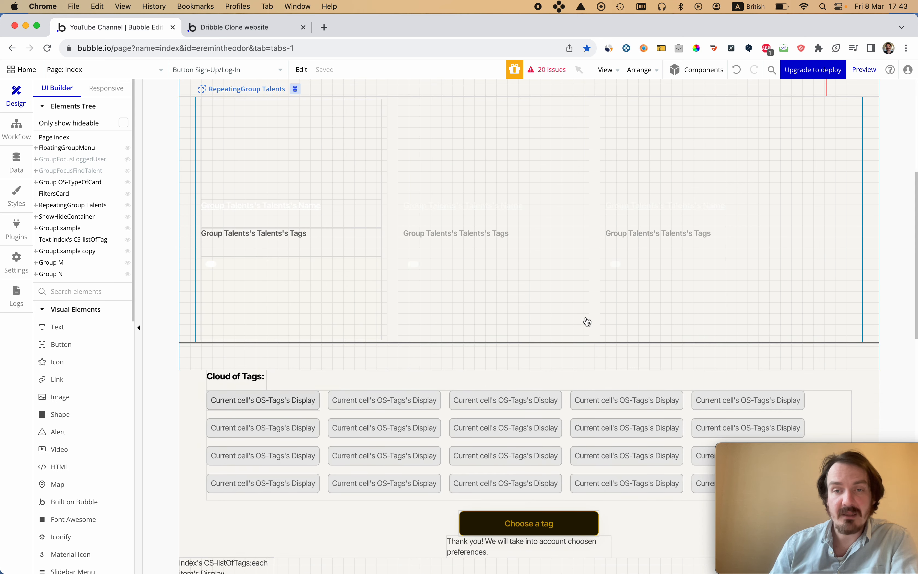
scroll(587, 322, "down", 10)
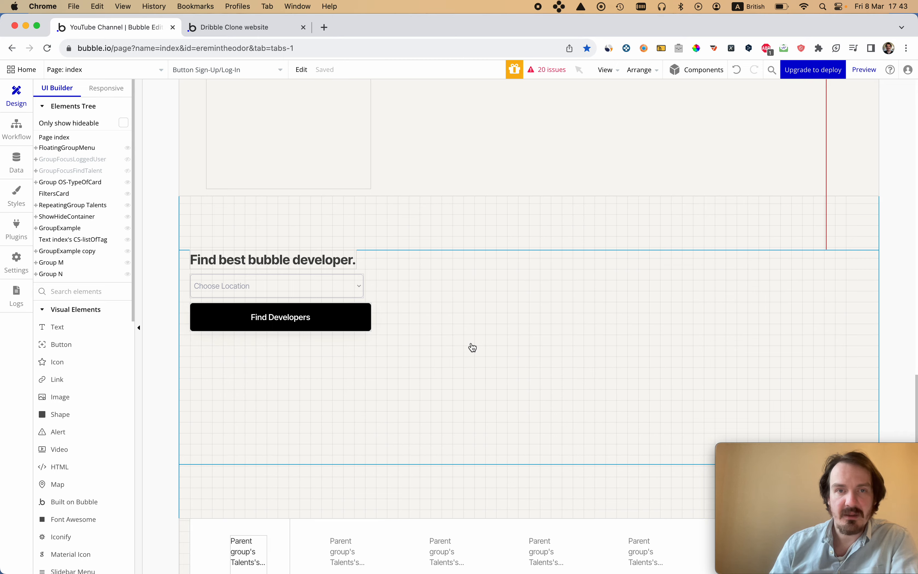
scroll(473, 347, "up", 20)
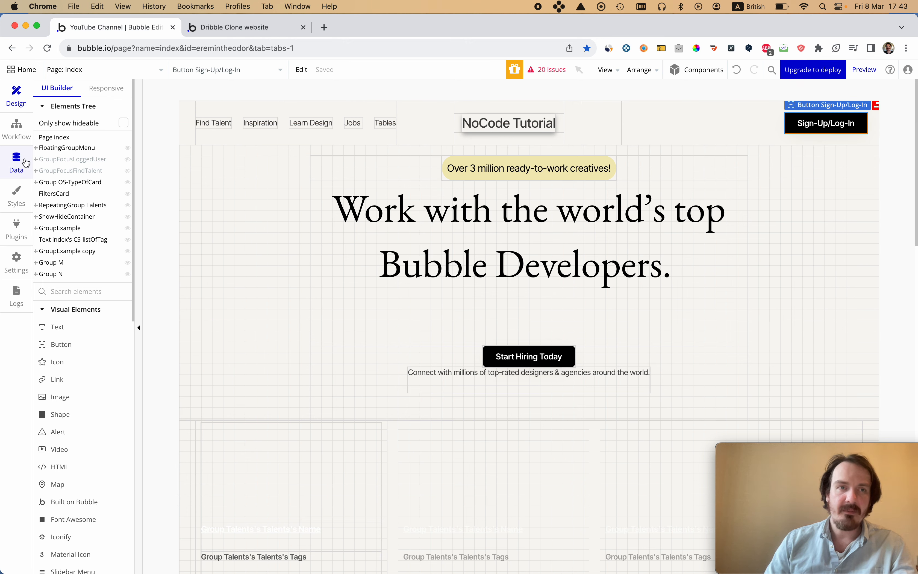
left_click(19, 133)
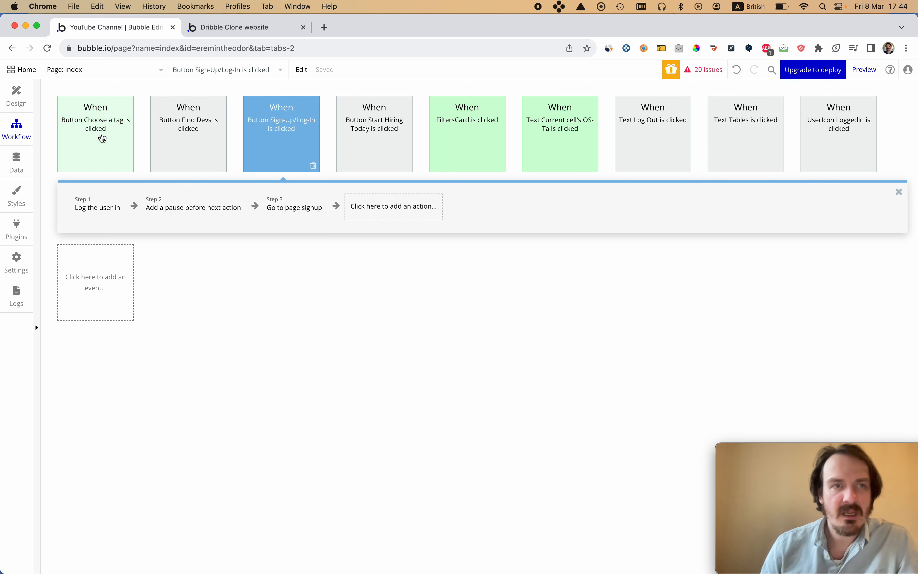
left_click(17, 93)
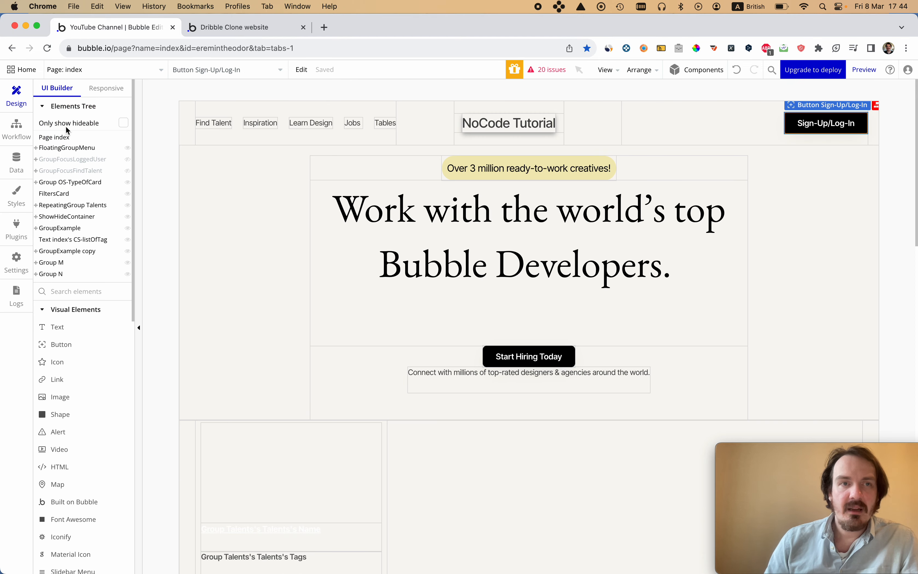
left_click(16, 130)
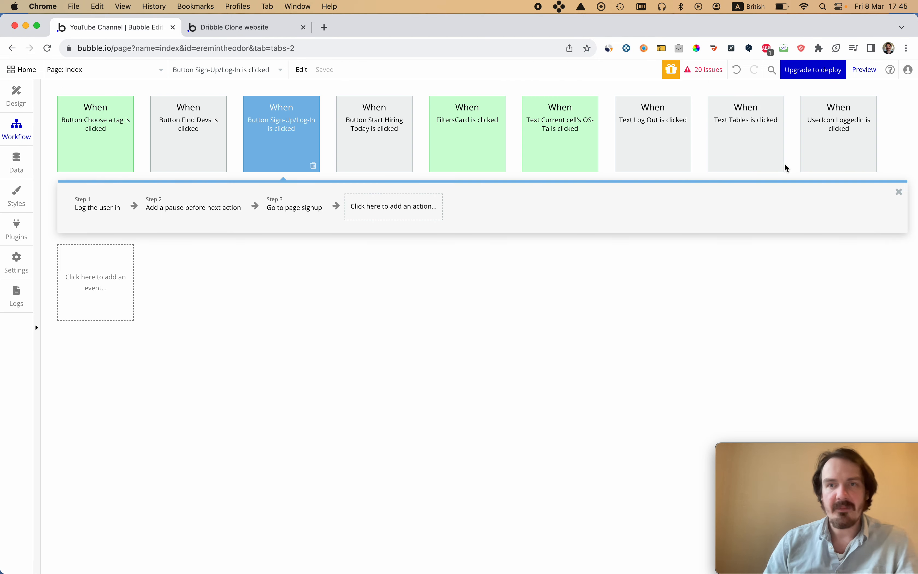
Step: Create a new custom event named CE-SIGNUP
left_click(126, 295)
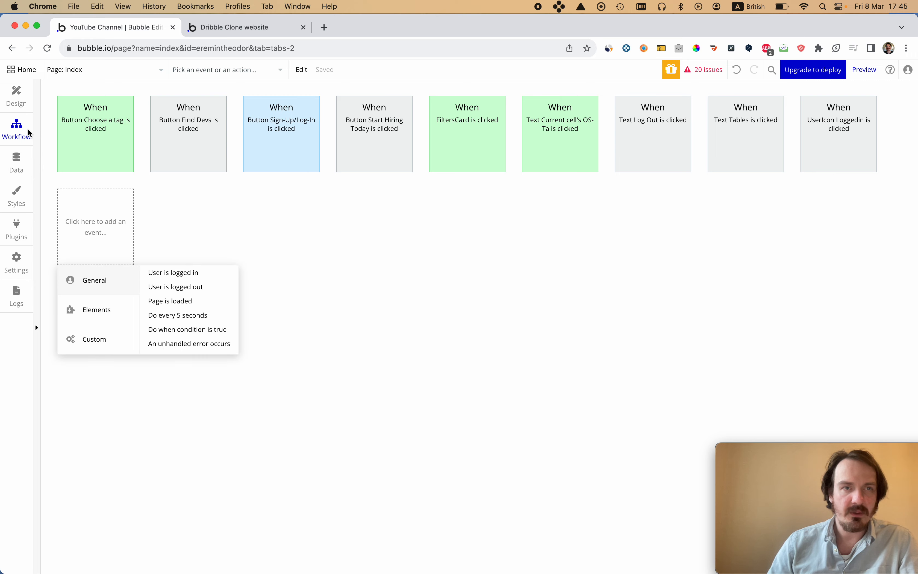
mouse_move(100, 344)
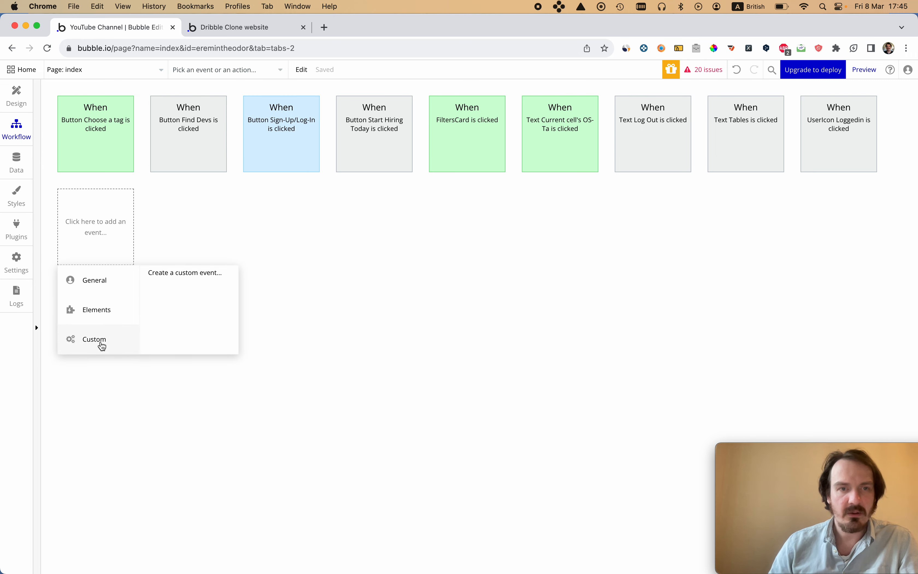
left_click(171, 272)
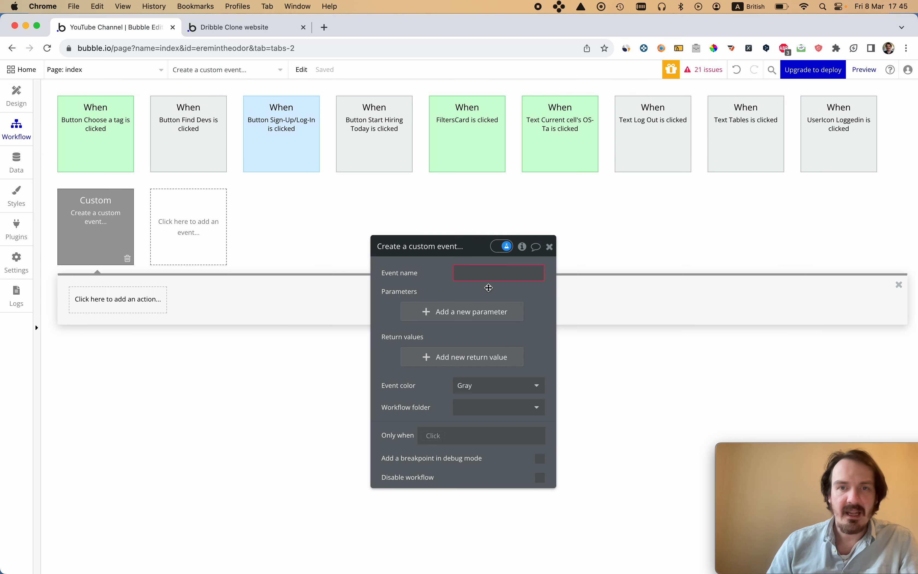
type("a")
type("cs")
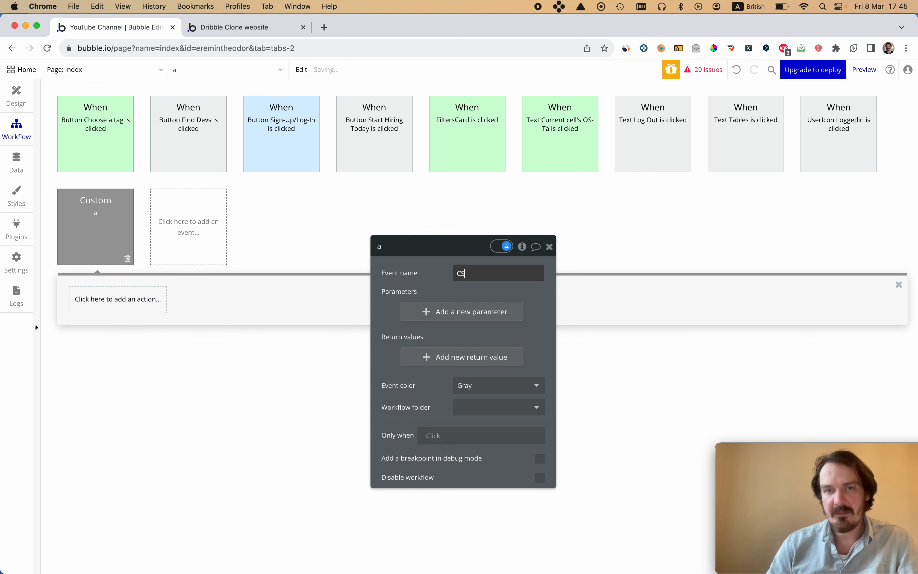
type("CS")
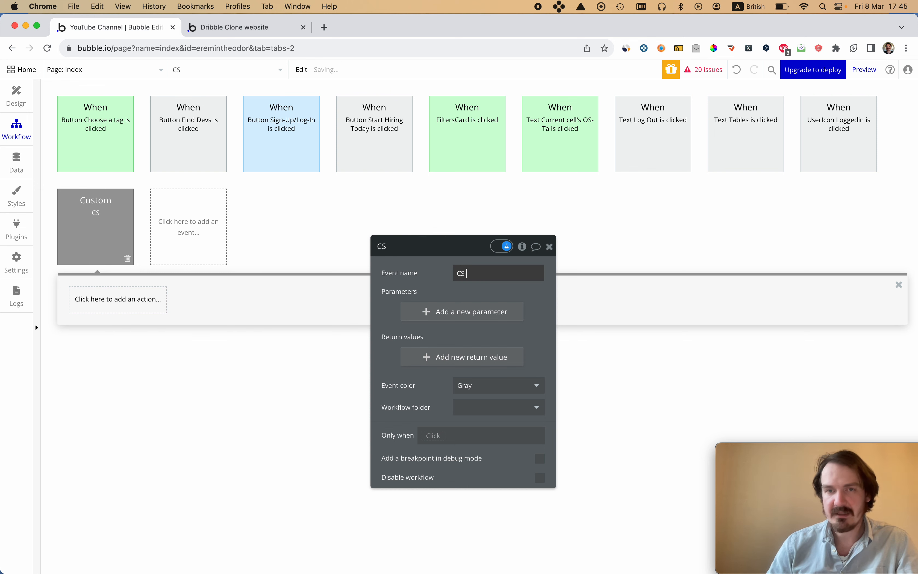
key("BackSpace")
key("BackSpace")
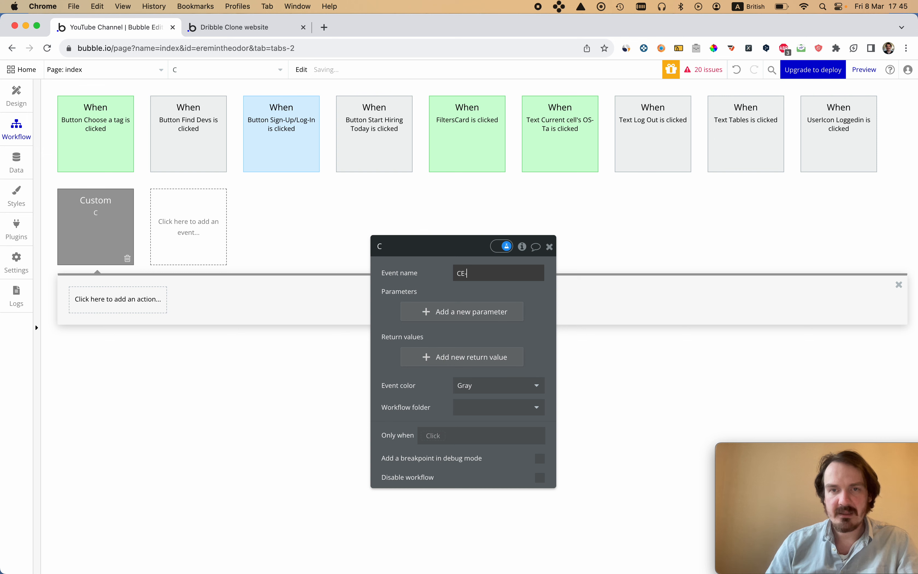
type("E-Re")
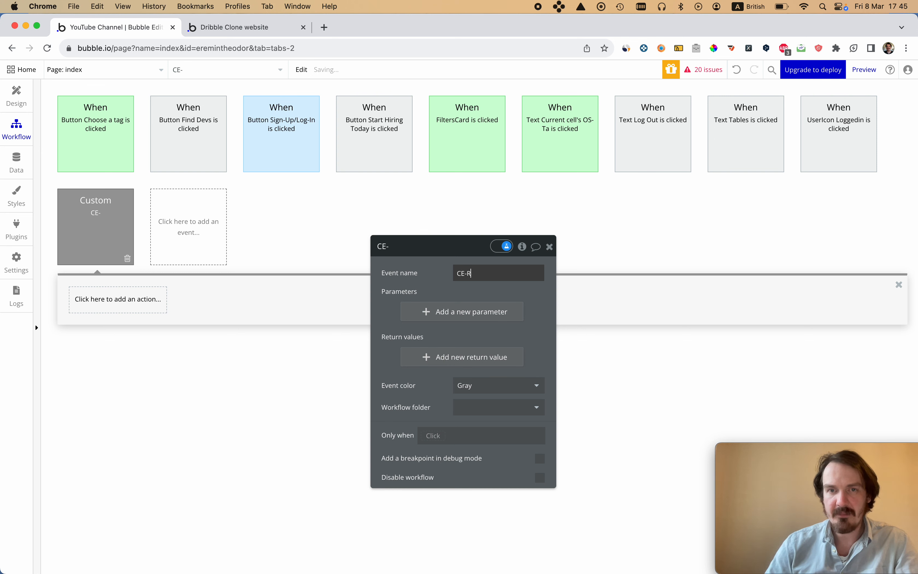
key("BackSpace")
key("BackSpace")
type("SIGNUP")
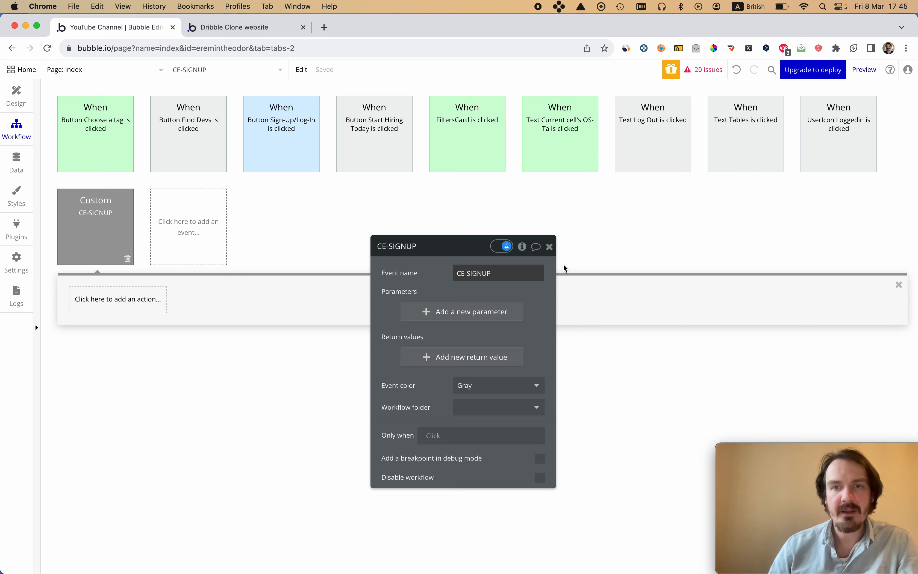
Step: Copy the 'Log the user in' action from the Sign-Up/Log-In button workflow and paste it into CE-SIGNUP
left_click(155, 300)
left_click(263, 141)
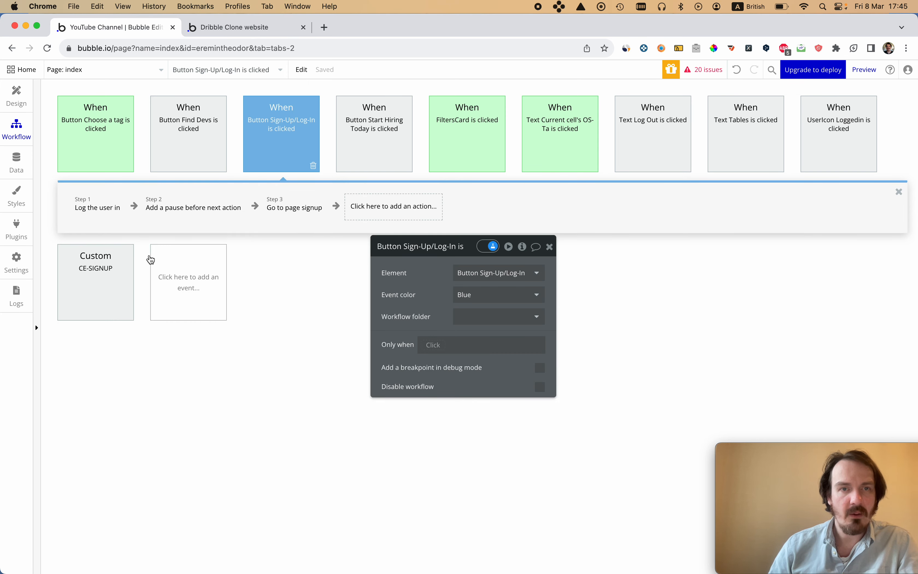
right_click(92, 207)
left_click(113, 280)
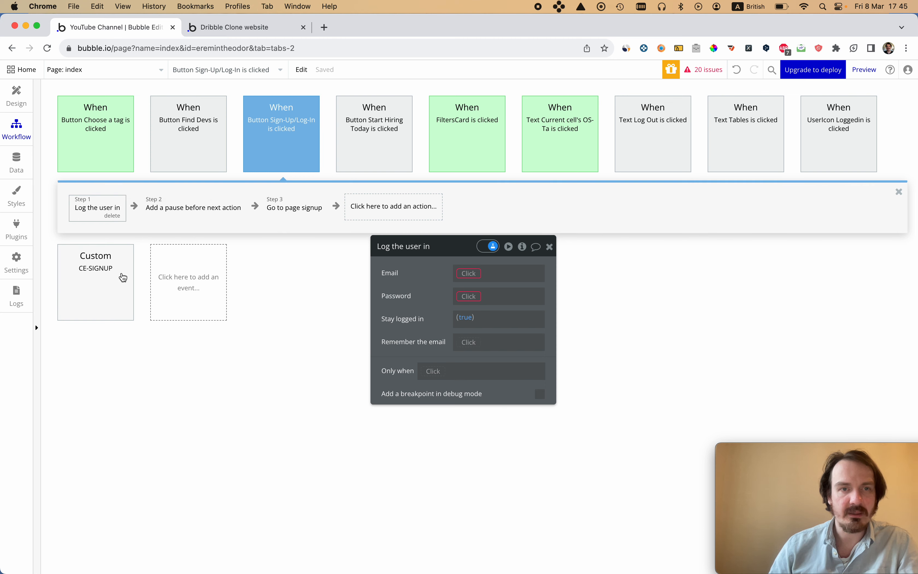
left_click(107, 268)
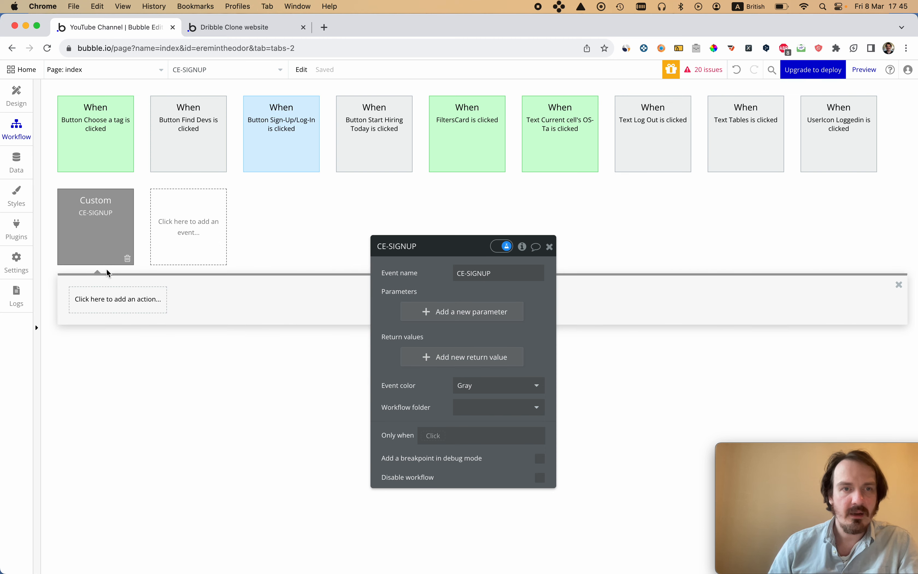
right_click(108, 298)
left_click(131, 305)
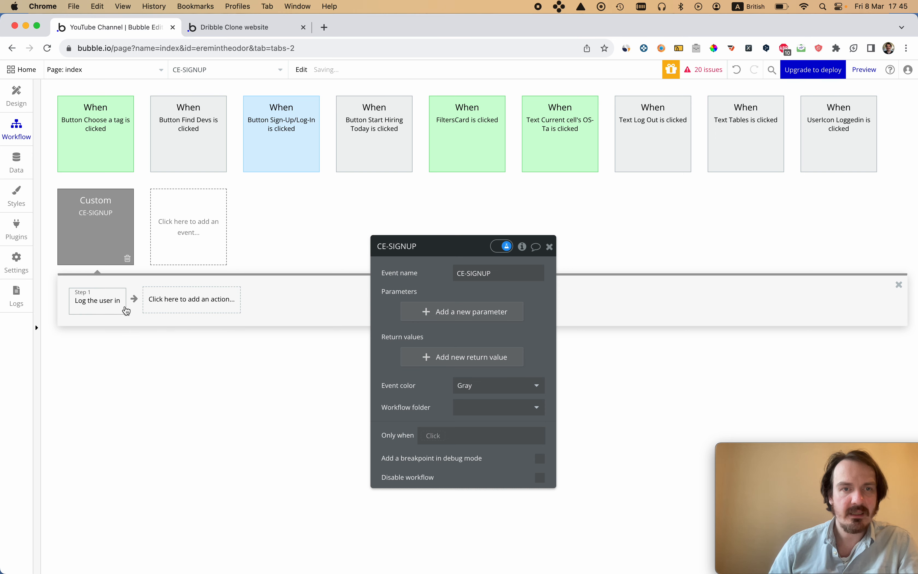
Step: Copy the 'Add a pause before next action' step from the button workflow and paste it as CE-SIGNUP's second action
left_click(285, 144)
left_click(195, 213)
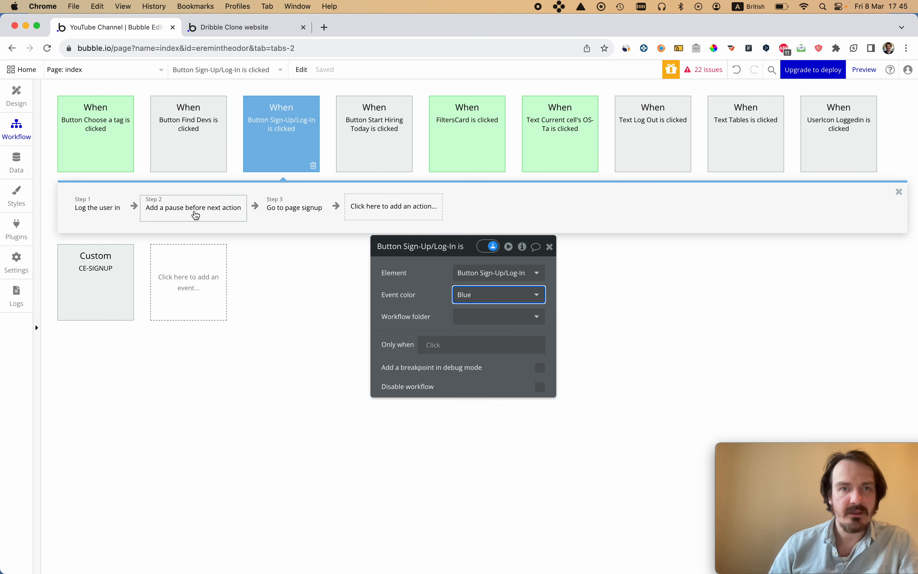
right_click(194, 212)
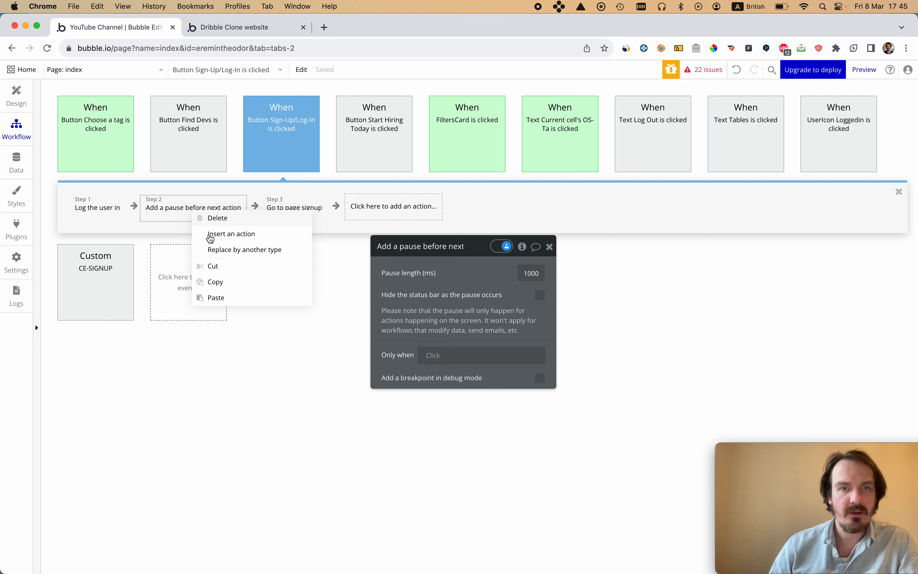
left_click(215, 283)
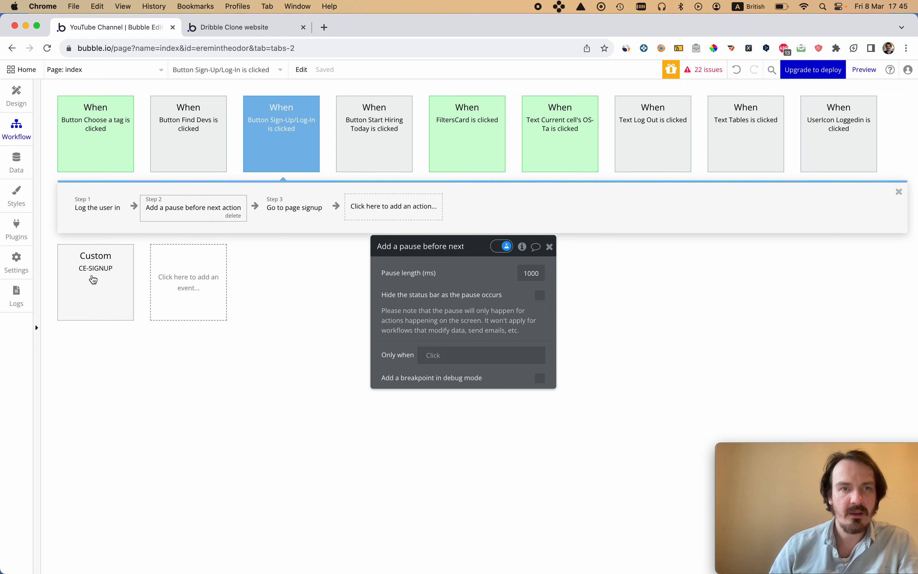
left_click(92, 273)
right_click(195, 301)
left_click(213, 307)
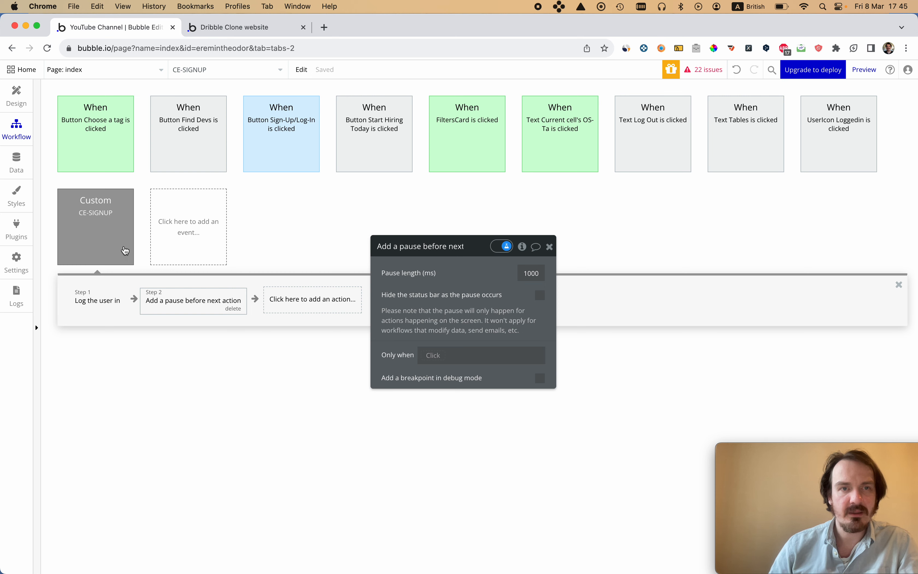
Step: Copy the 'Go to page signup' step and paste it as CE-SIGNUP's third action
left_click(279, 149)
right_click(283, 210)
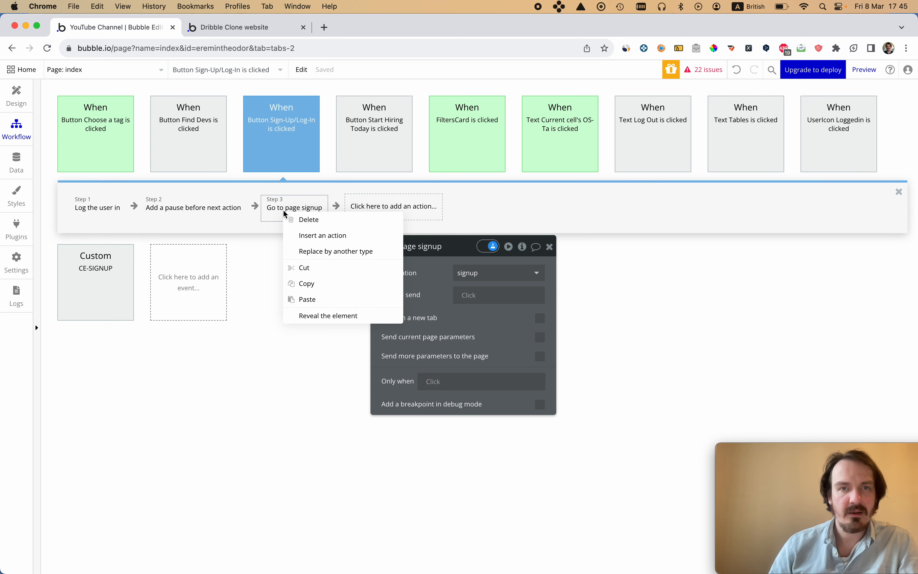
left_click(299, 282)
left_click(223, 283)
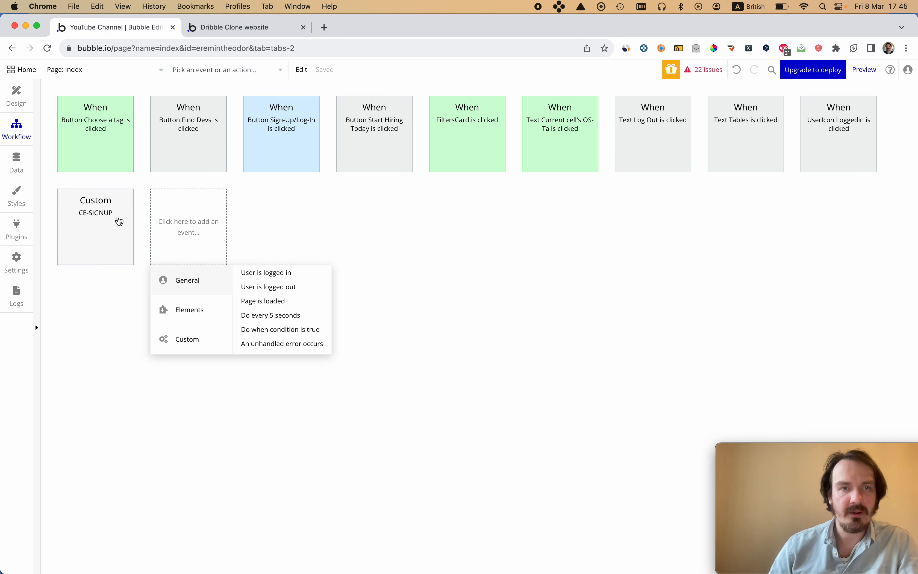
left_click(118, 221)
right_click(288, 300)
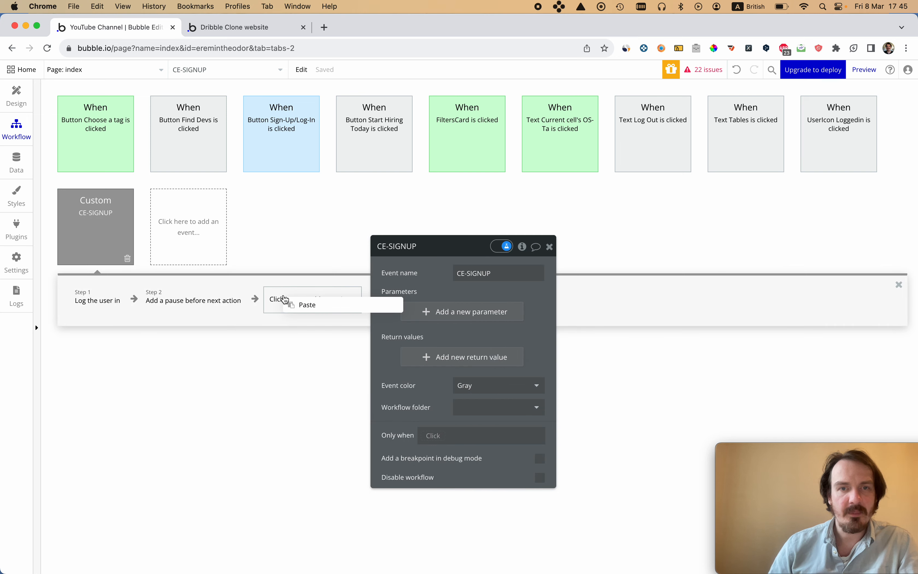
left_click(308, 303)
left_click(550, 247)
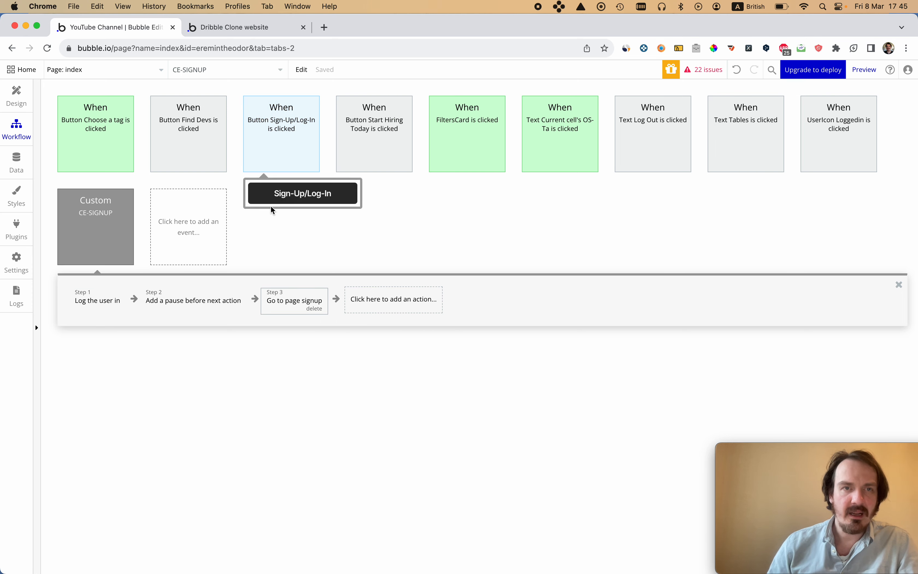
Step: Delete the original 'Button Sign-Up/Log-In is clicked' workflow
left_click(267, 135)
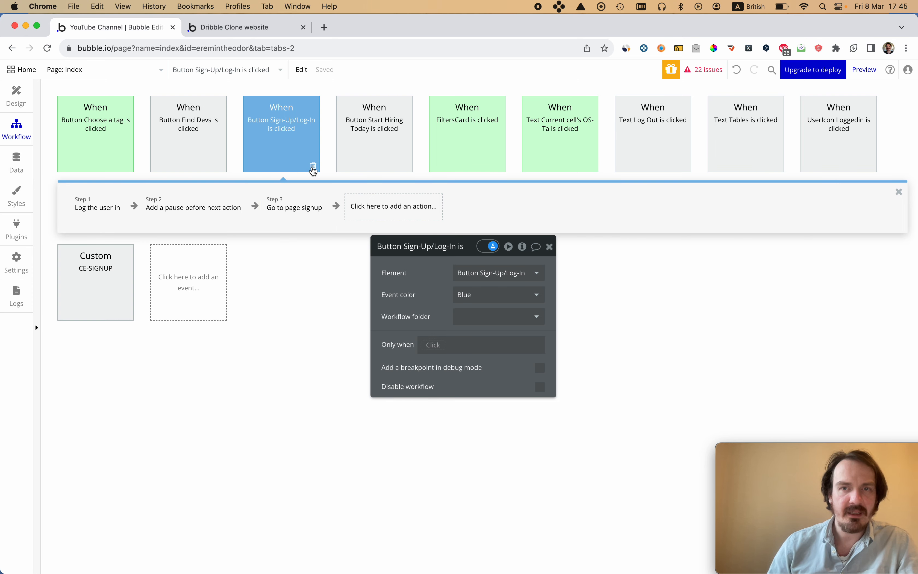
left_click(314, 166)
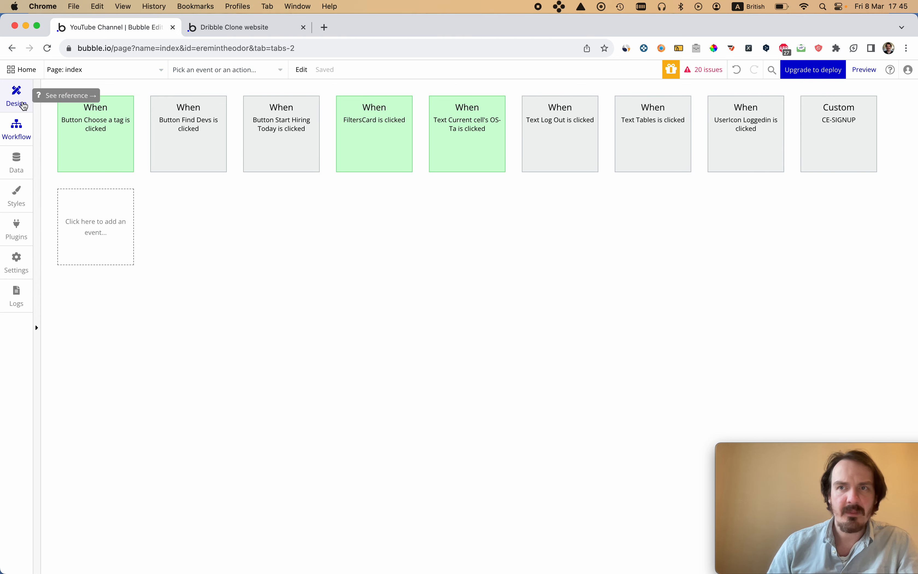
left_click(839, 141)
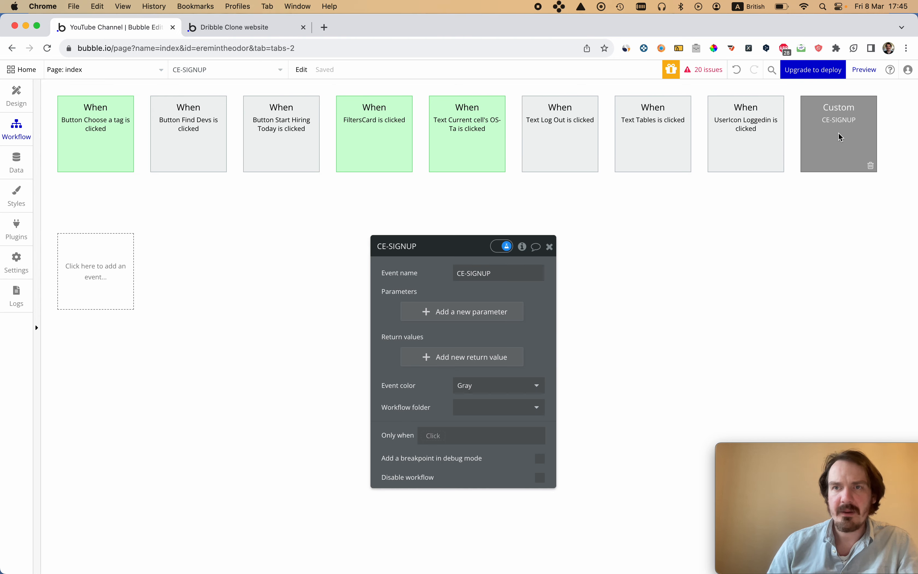
left_click(551, 247)
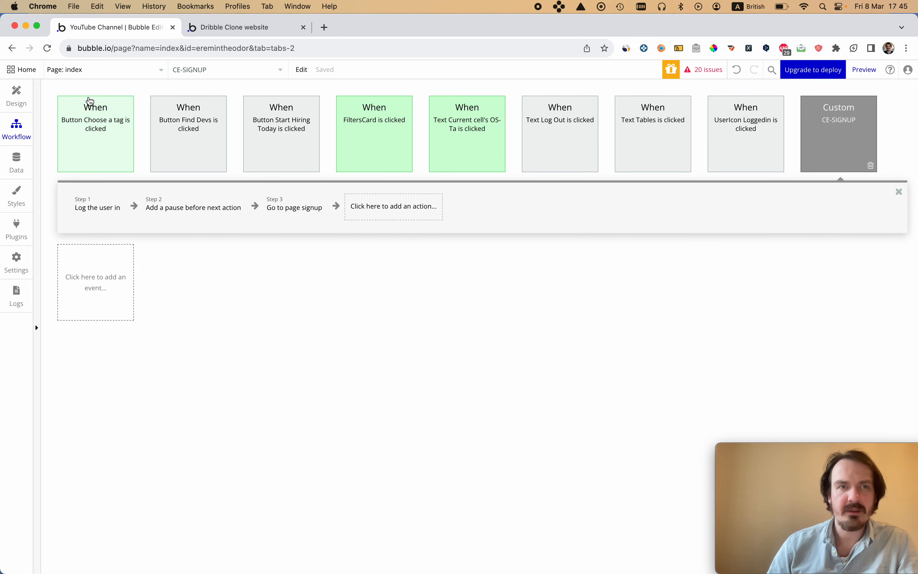
Step: Open the property editor of the Sign-Up/Log-In button on the design page
left_click(8, 104)
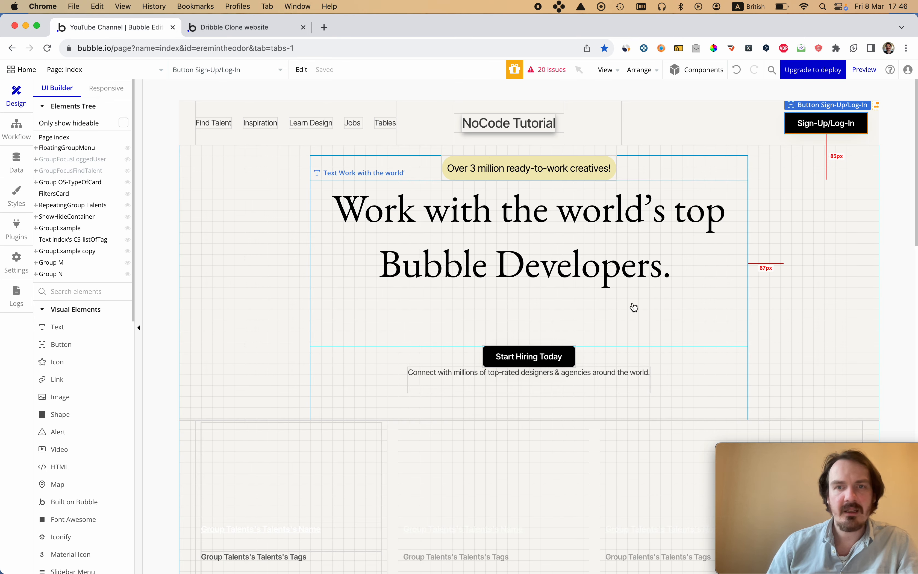
double_click(819, 133)
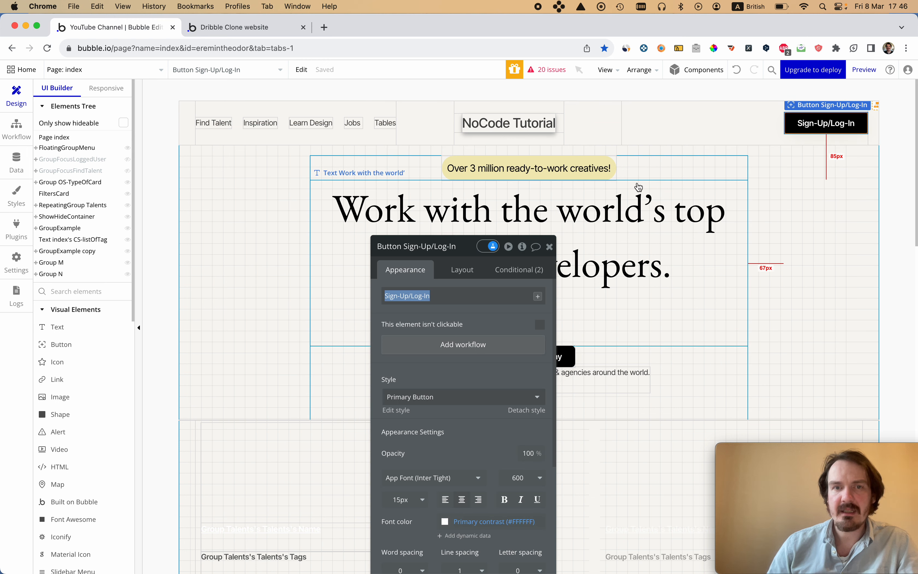
left_click_drag(474, 255, 367, 167)
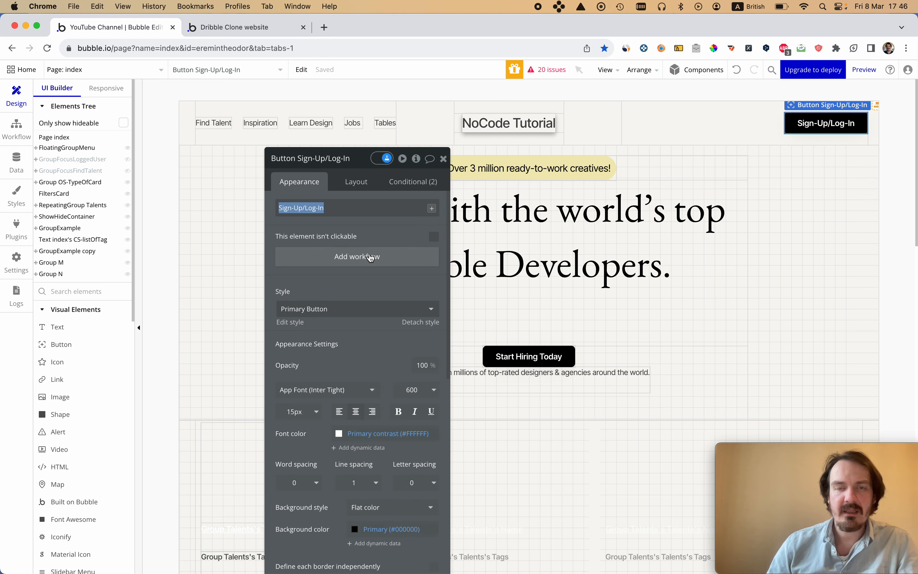
Step: Add a new workflow to the Sign-Up/Log-In button whose only action triggers the custom event CE-SIGNUP
left_click(356, 256)
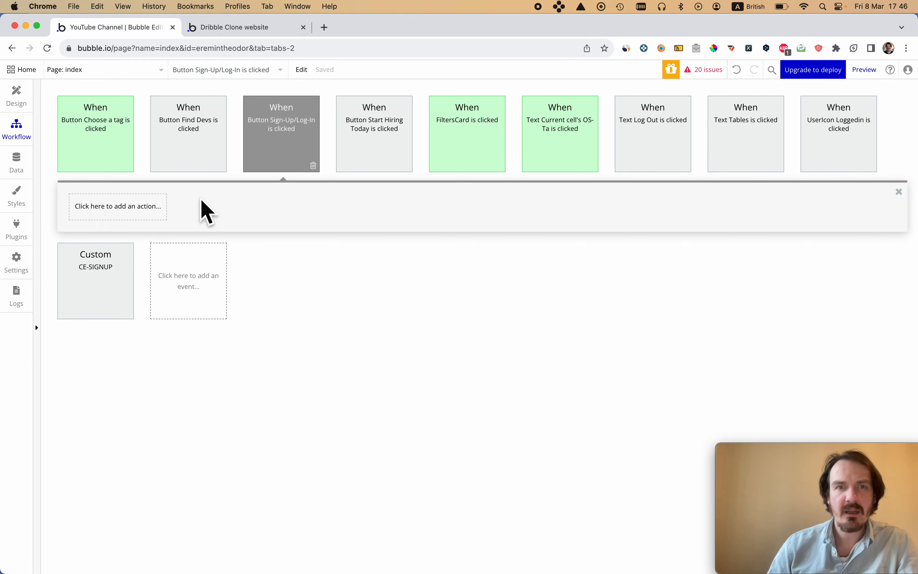
left_click(138, 208)
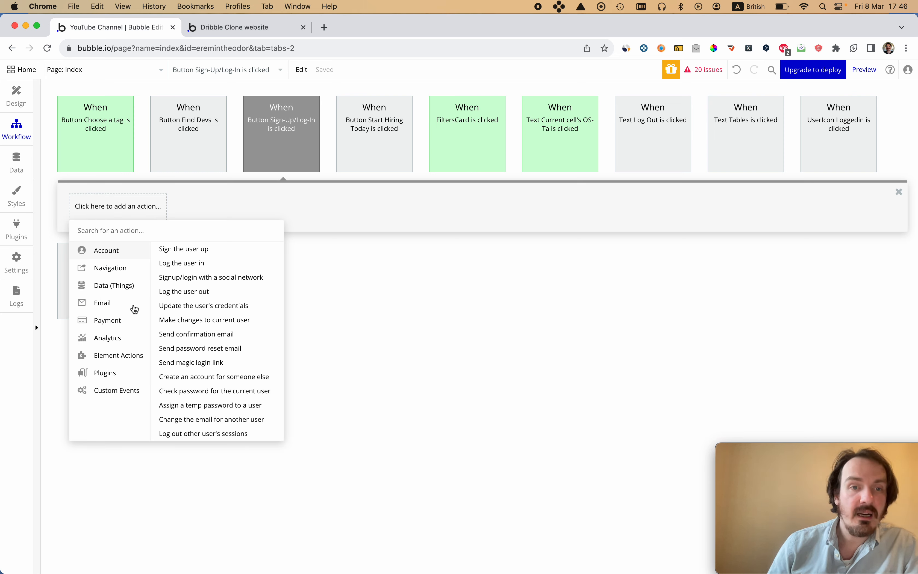
mouse_move(132, 394)
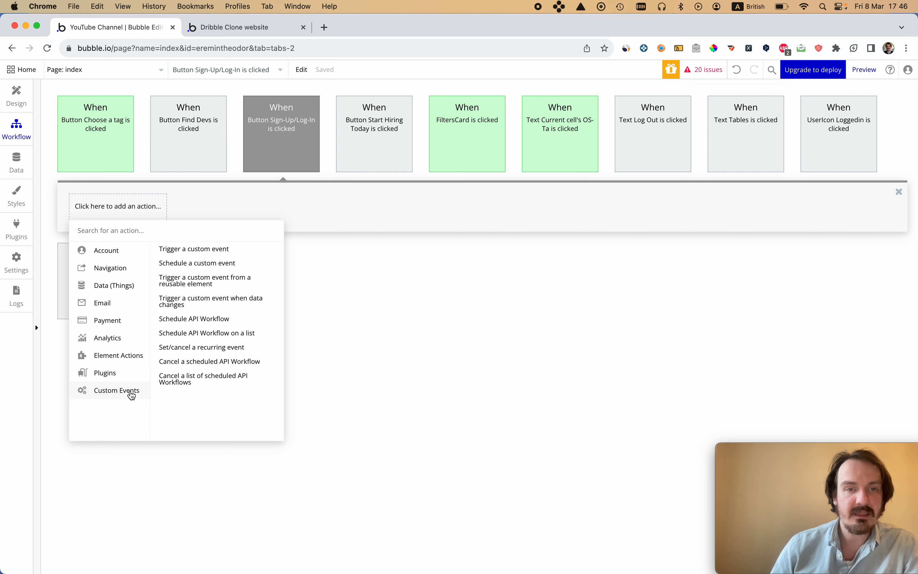
left_click(208, 253)
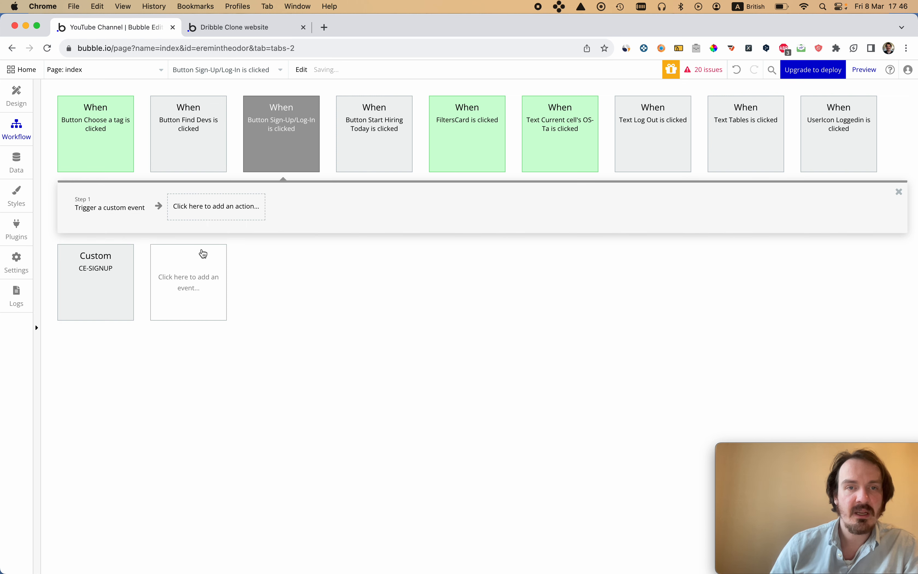
left_click(395, 185)
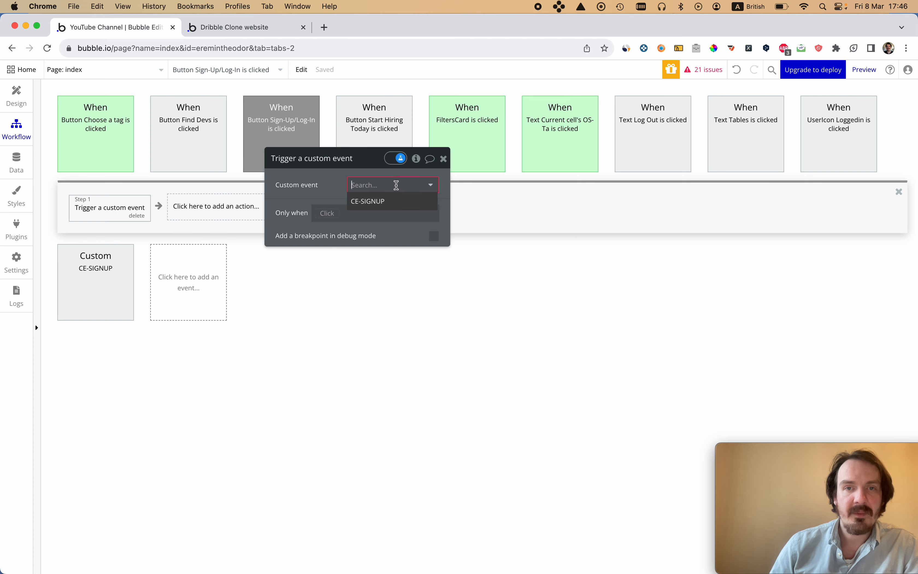
left_click(373, 200)
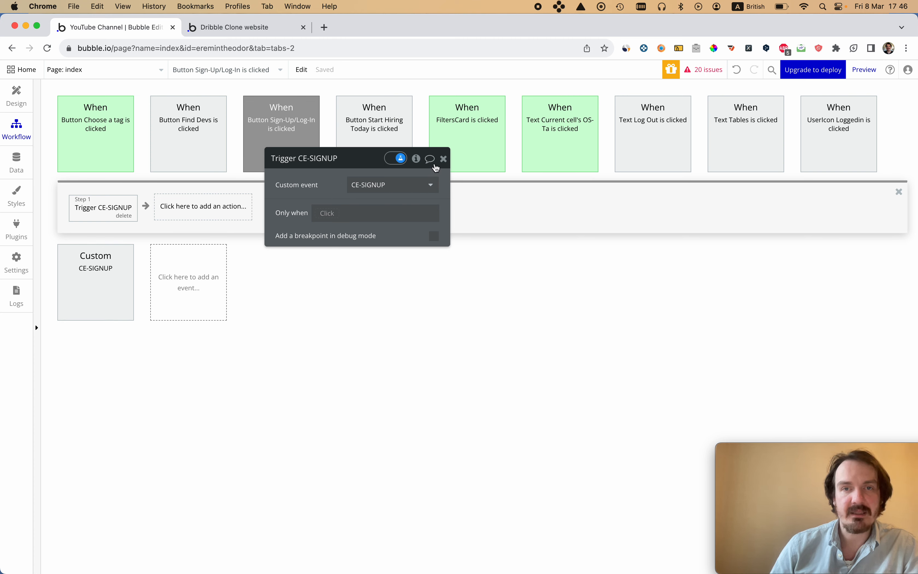
left_click(444, 158)
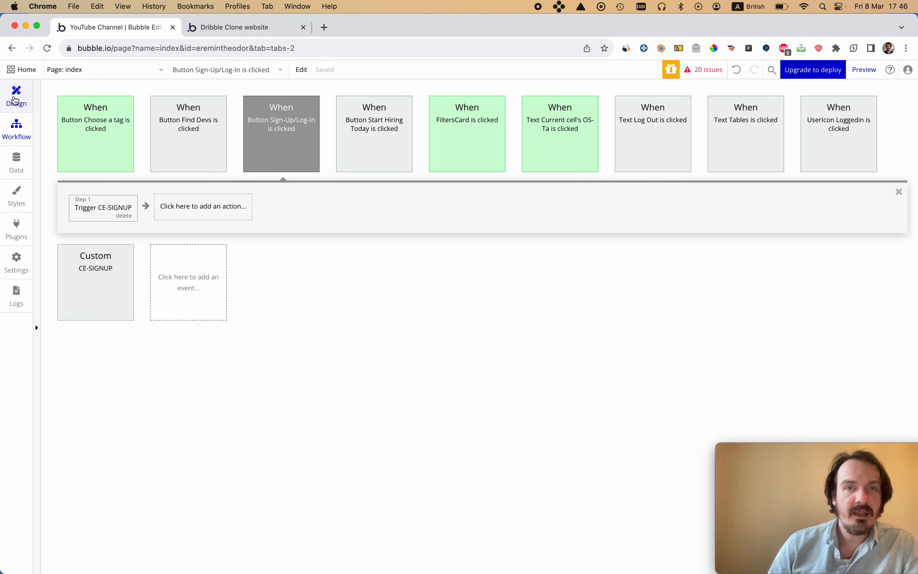
Step: Add a 'Trigger CE-SIGNUP' action as the second step of the Start Hiring Today button's workflow
left_click(16, 108)
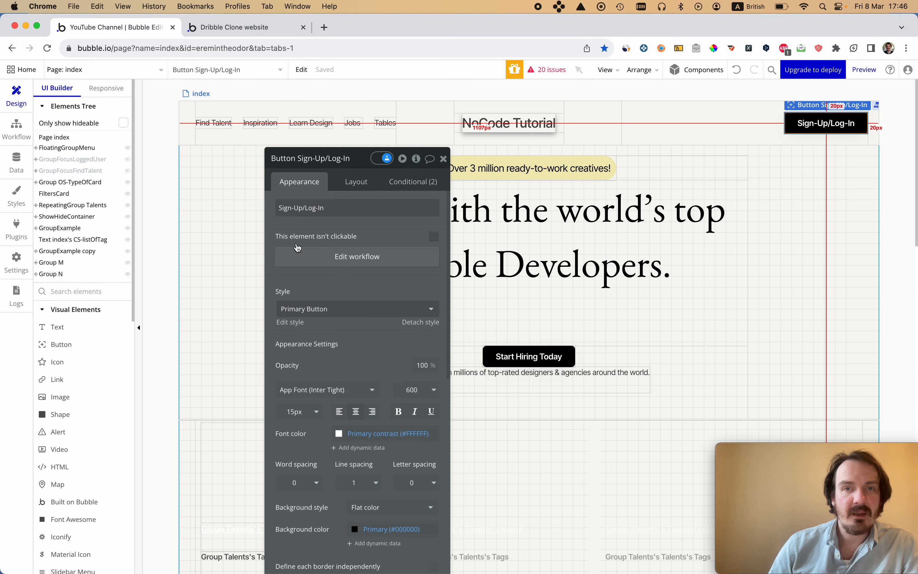
left_click(443, 159)
scroll(491, 298, "down", 3)
double_click(525, 254)
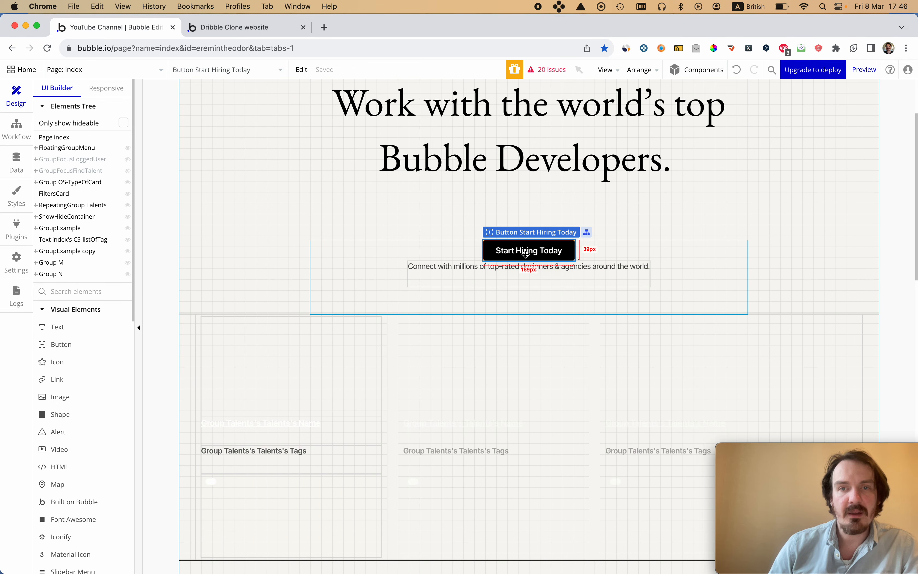
left_click(362, 256)
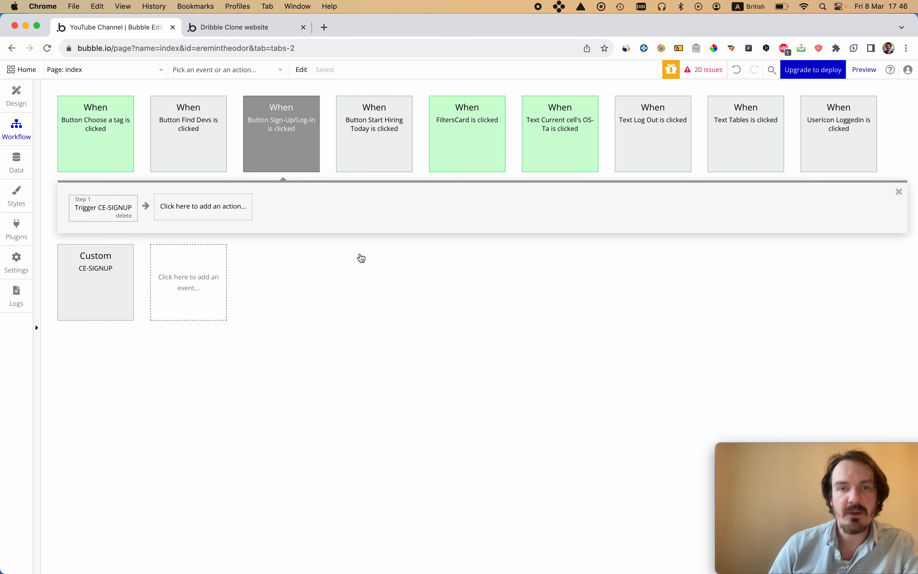
left_click(207, 211)
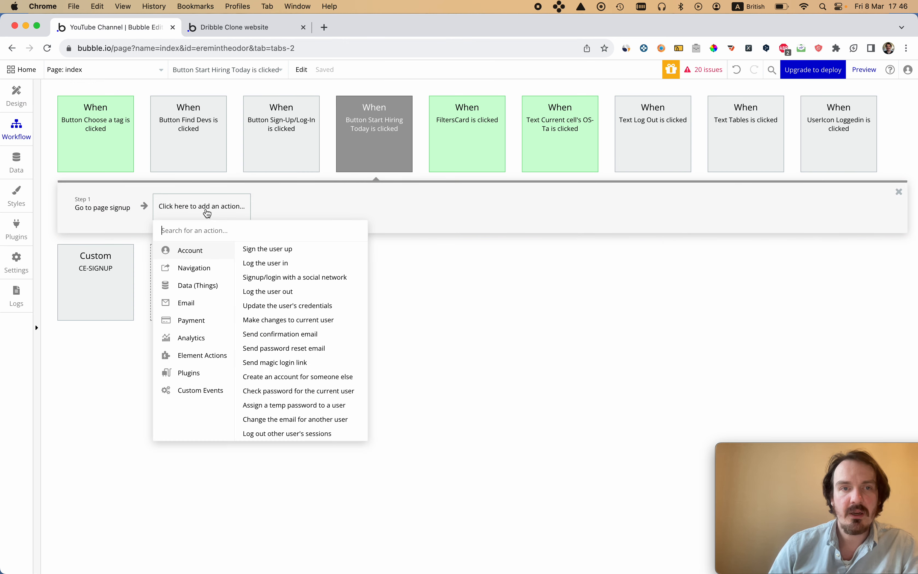
mouse_move(218, 396)
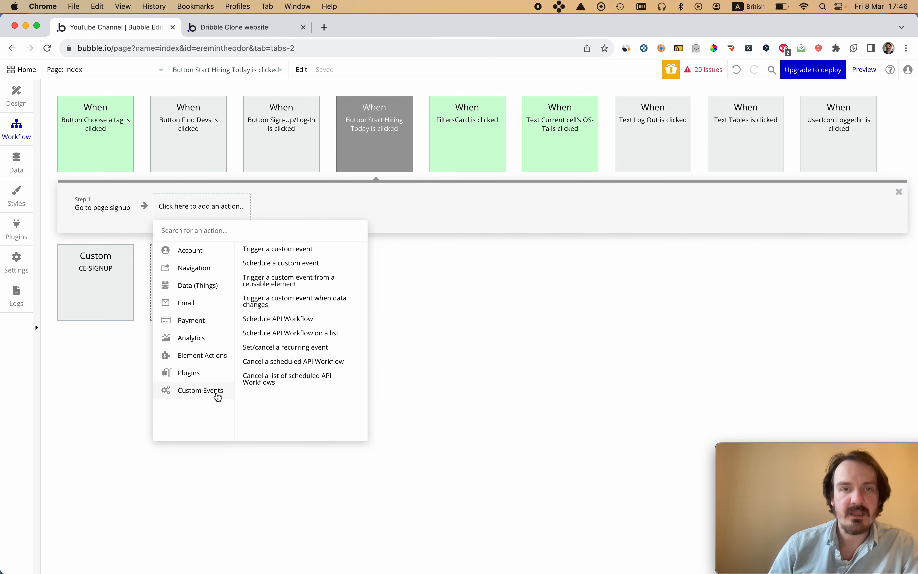
left_click(287, 253)
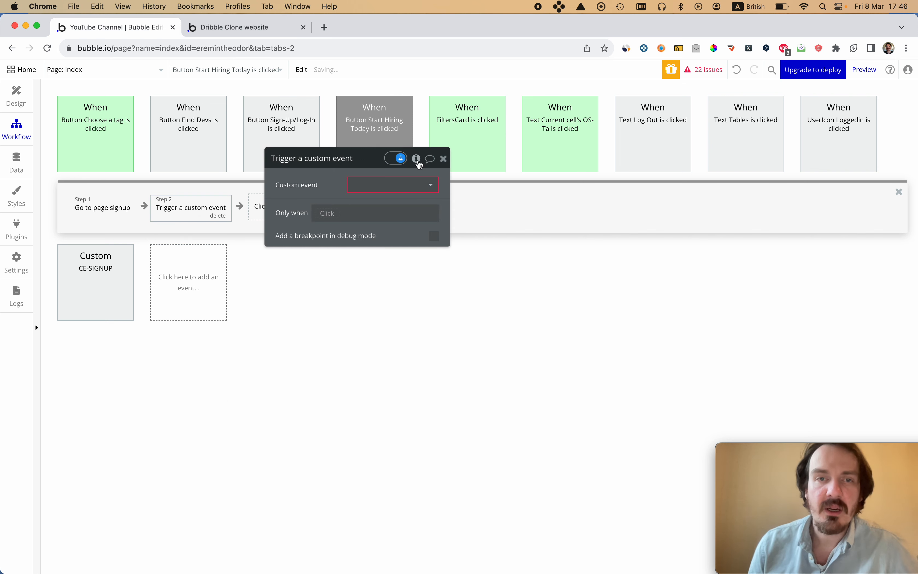
left_click(389, 187)
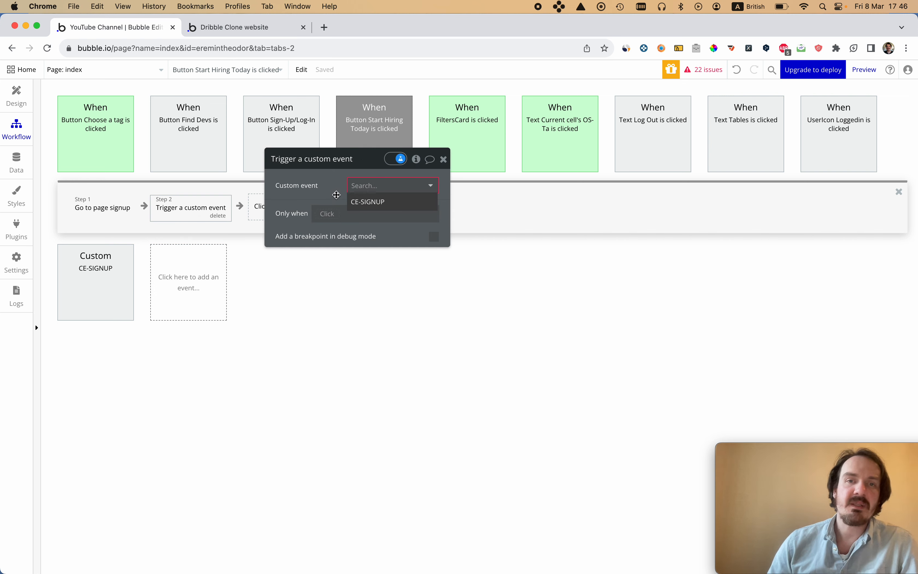
left_click(342, 198)
left_click(371, 189)
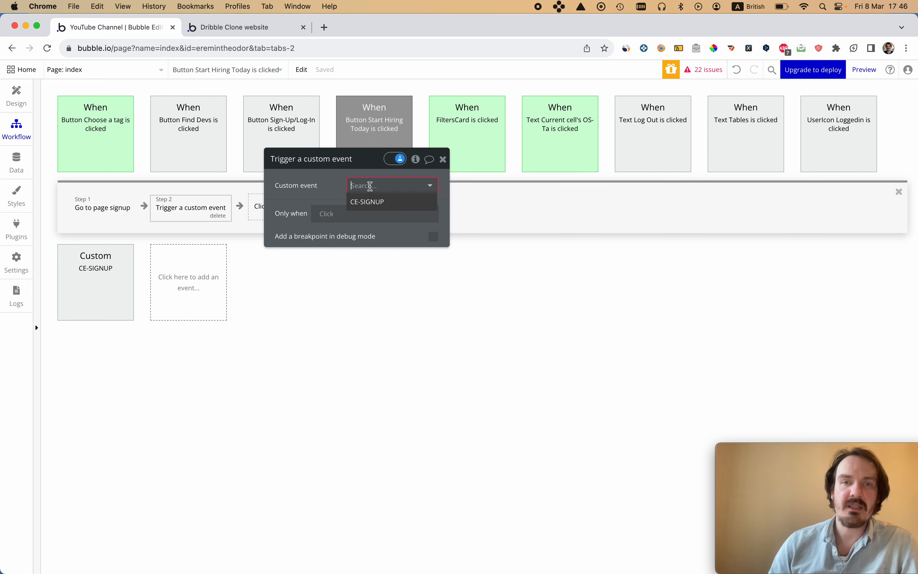
left_click(370, 199)
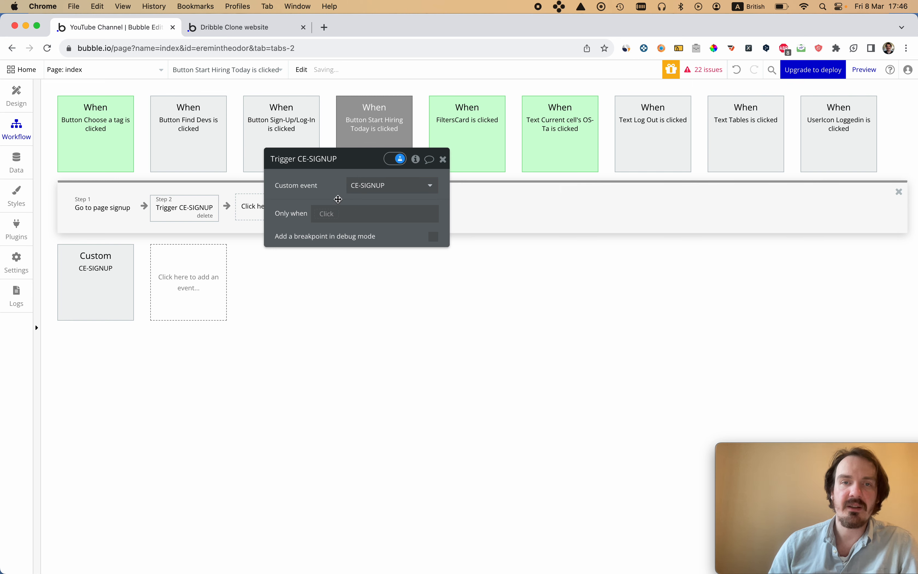
left_click(444, 159)
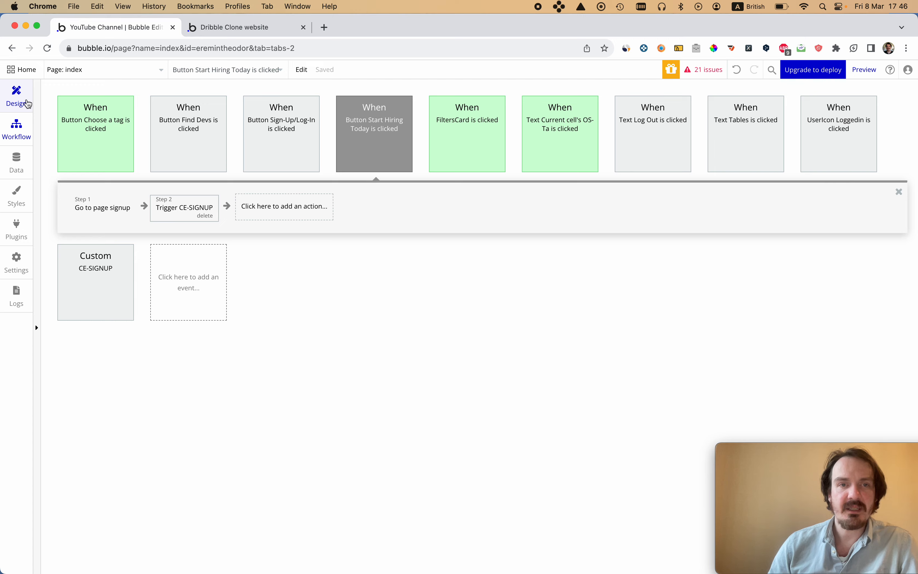
Step: Delete the 'Go to page signup' action from the Start Hiring Today button's workflow
left_click(128, 219)
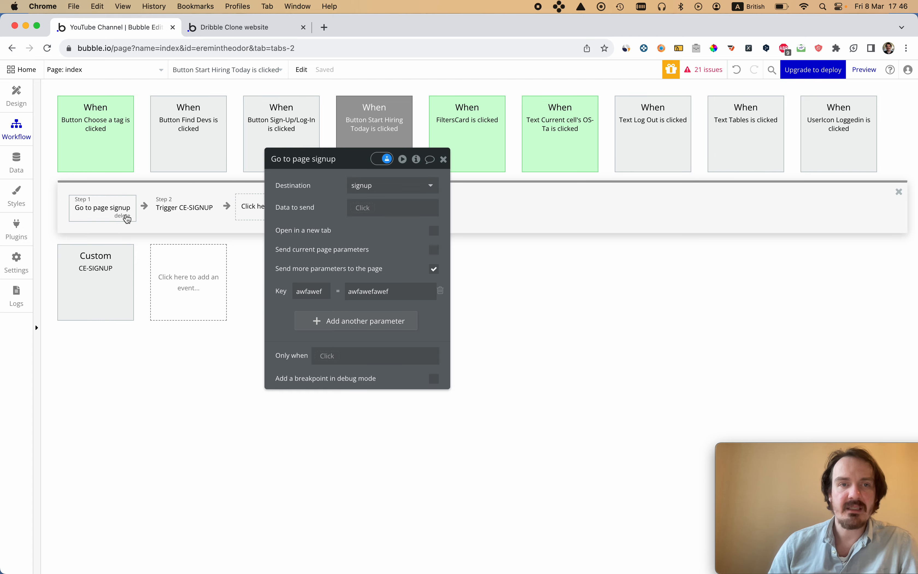
left_click(128, 219)
left_click(17, 95)
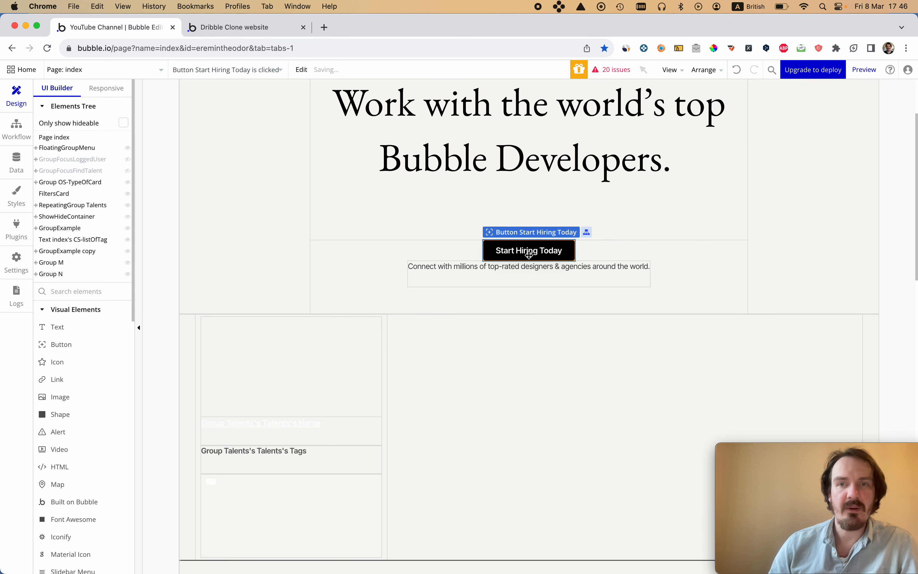
left_click(444, 159)
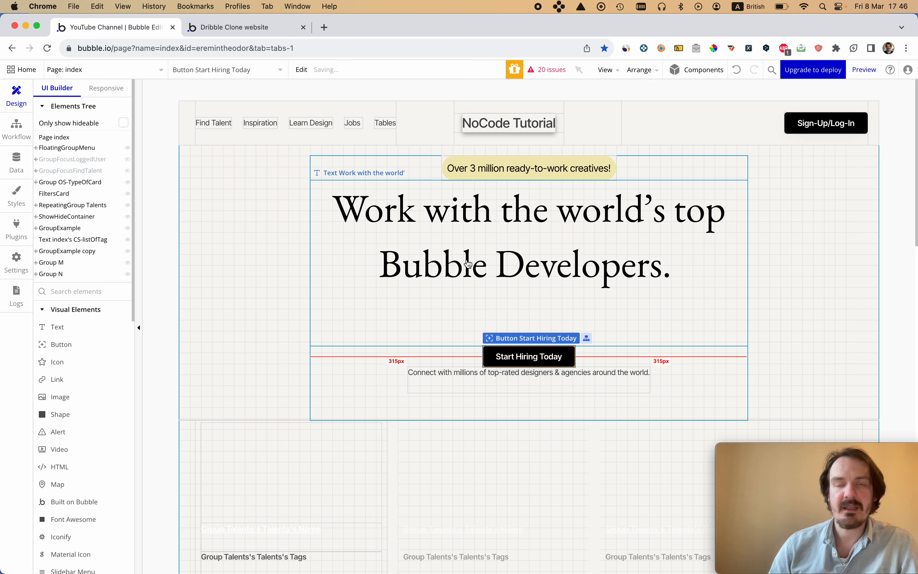
left_click(27, 132)
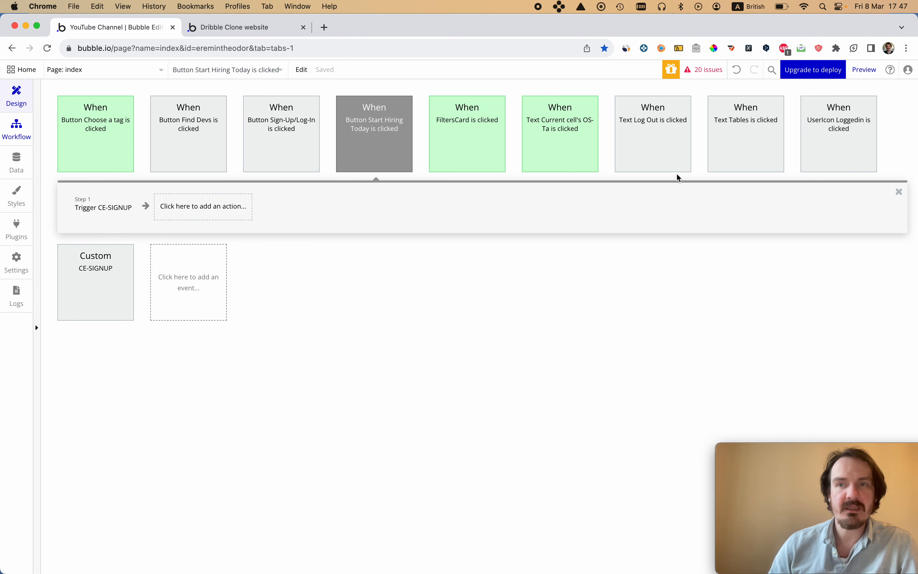
key("ctrl+alt+d")
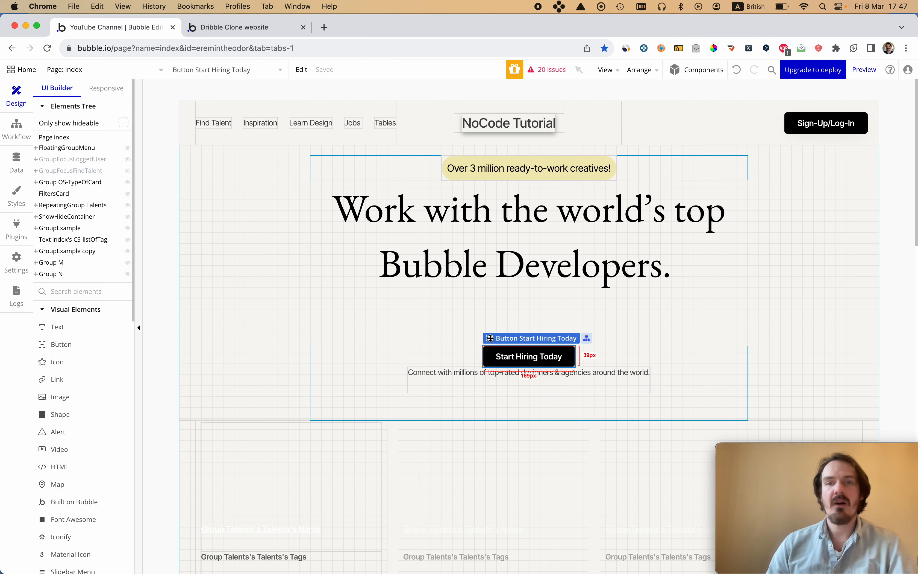